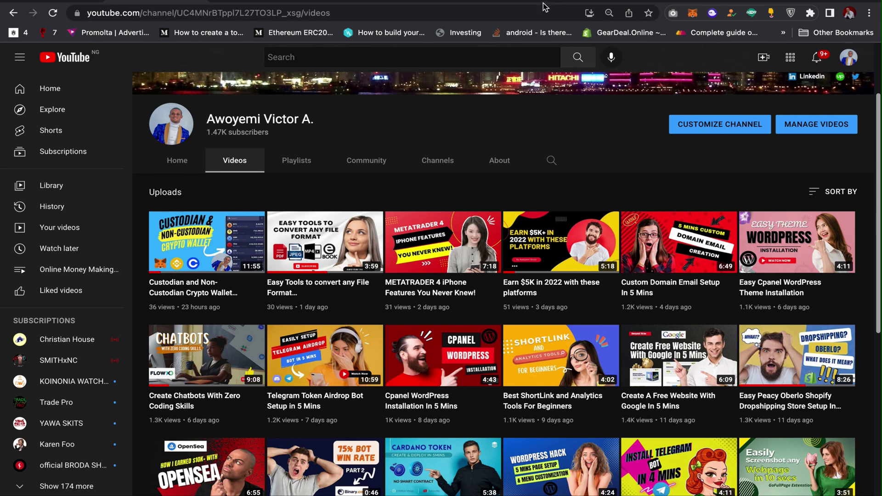
- Switch to QuillBot's Paraphraser, whose input box is empty and in Standard mode
{"action": "key", "text": "ctrl+Tab"}
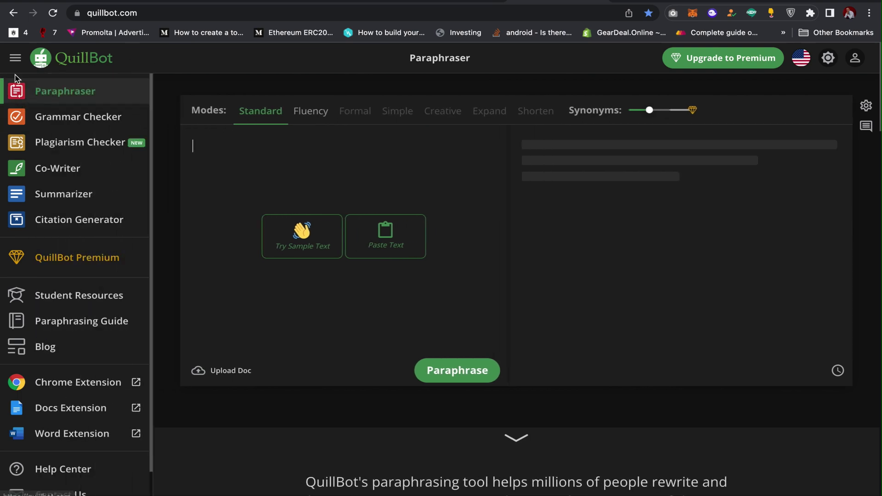
{"action": "mouse_move", "coordinate": [13, 95]}
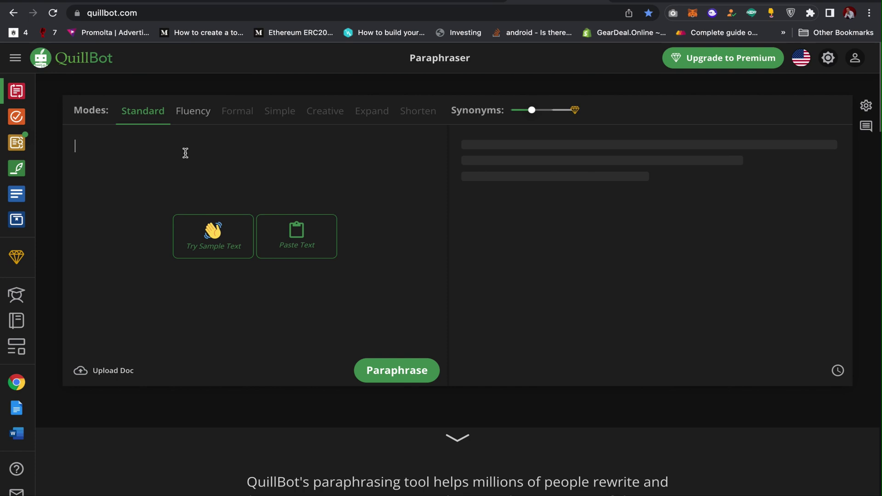
- Select the sample letter in the Untitled Google Doc, from the greeting to 'Can you do that?'
{"action": "left_click", "coordinate": [337, 5]}
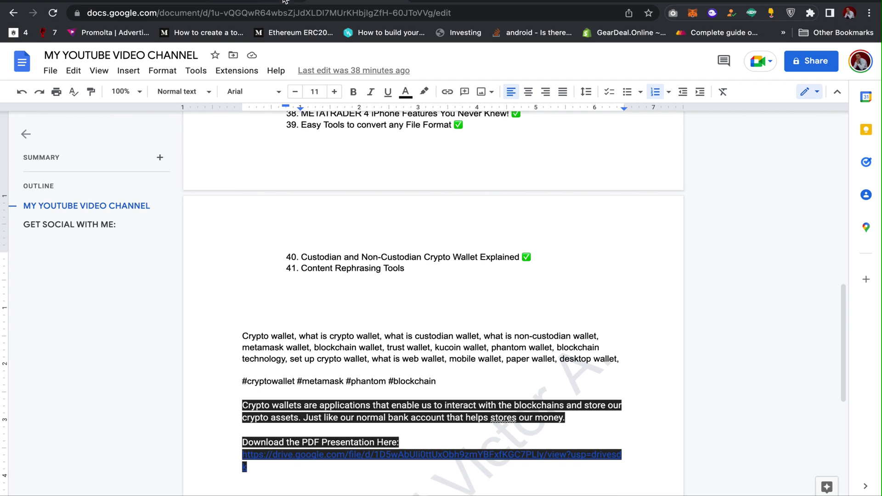
{"action": "left_click", "coordinate": [266, 1]}
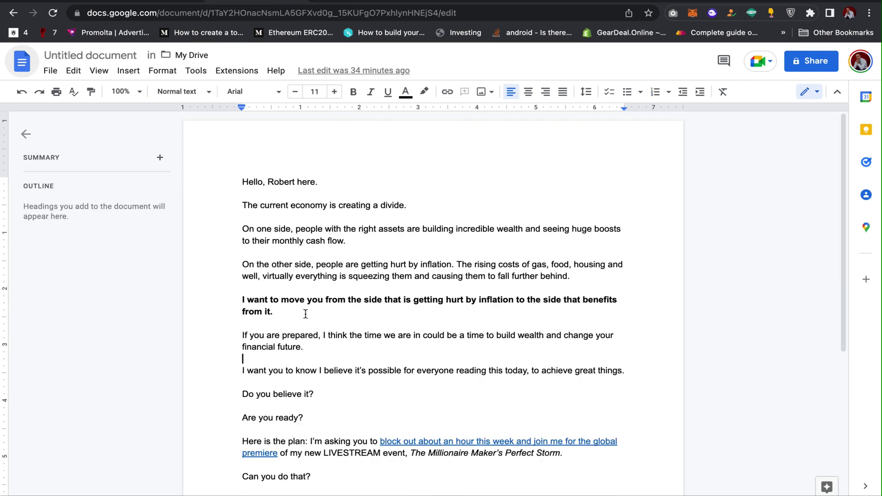
{"action": "left_click_drag", "start_coordinate": [242, 183], "coordinate": [331, 484]}
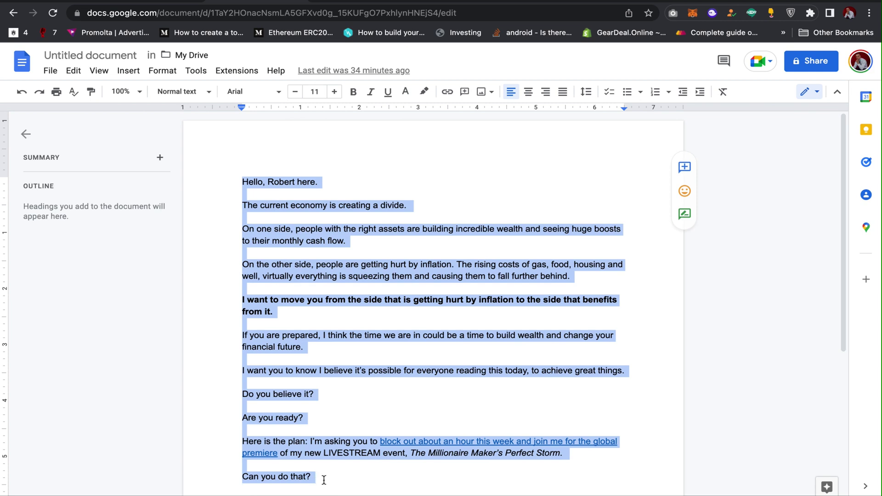
- Paste the sample letter into QuillBot's empty Paraphraser input box
{"action": "left_click", "coordinate": [546, 3]}
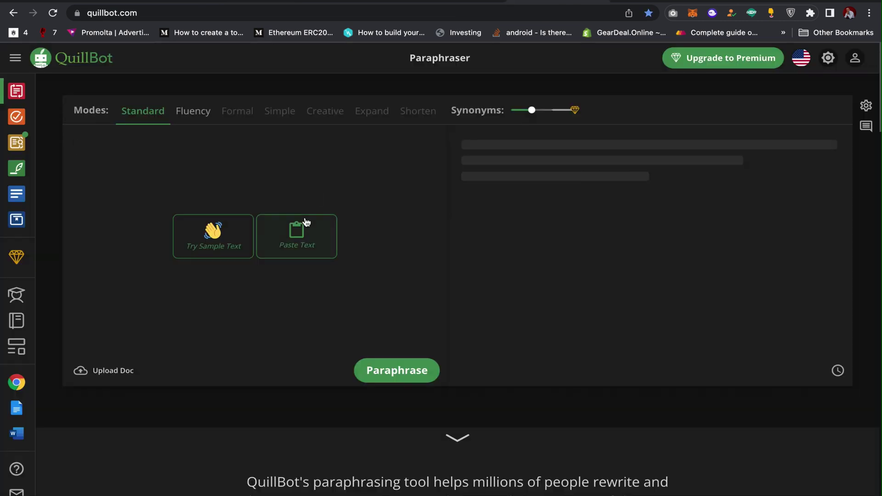
{"action": "left_click", "coordinate": [205, 178]}
{"action": "key", "text": "super+v"}
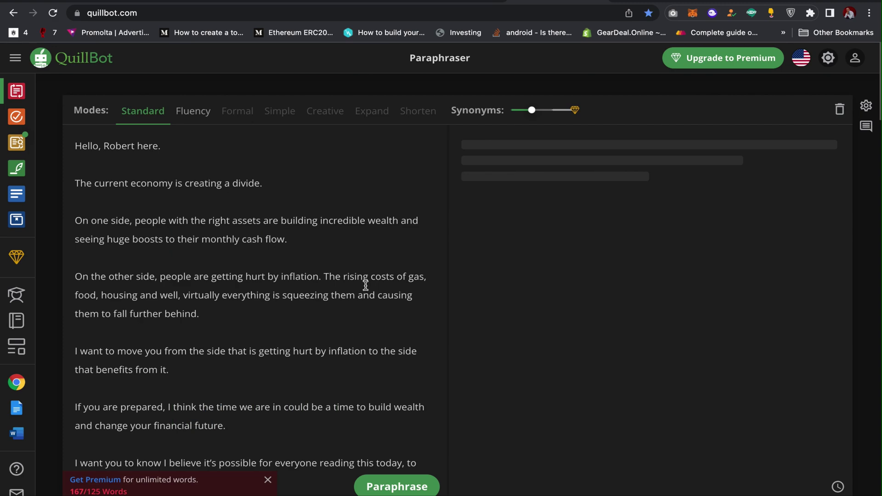
- Delete the closing lines from 'Do you believe it?' and paraphrase the remaining 124 words
{"action": "scroll", "coordinate": [366, 285], "scroll_direction": "down", "scroll_amount": 5}
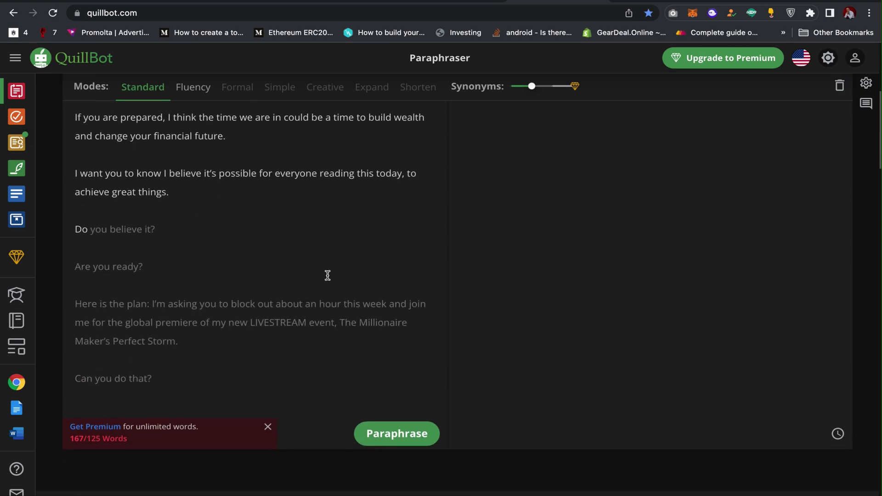
{"action": "left_click_drag", "start_coordinate": [103, 388], "coordinate": [73, 223]}
{"action": "key", "text": "BackSpace"}
{"action": "left_click", "coordinate": [412, 272]}
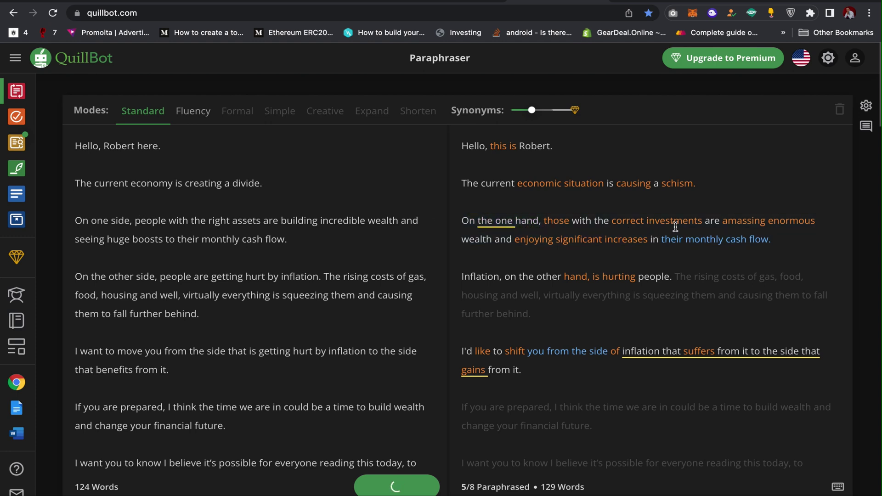
- Review the finished 123-word Standard-mode paraphrase and copy the full rewritten text
{"action": "scroll", "coordinate": [656, 257], "scroll_direction": "down", "scroll_amount": 1}
{"action": "scroll", "coordinate": [657, 260], "scroll_direction": "down", "scroll_amount": 3}
{"action": "scroll", "coordinate": [657, 260], "scroll_direction": "down", "scroll_amount": 2}
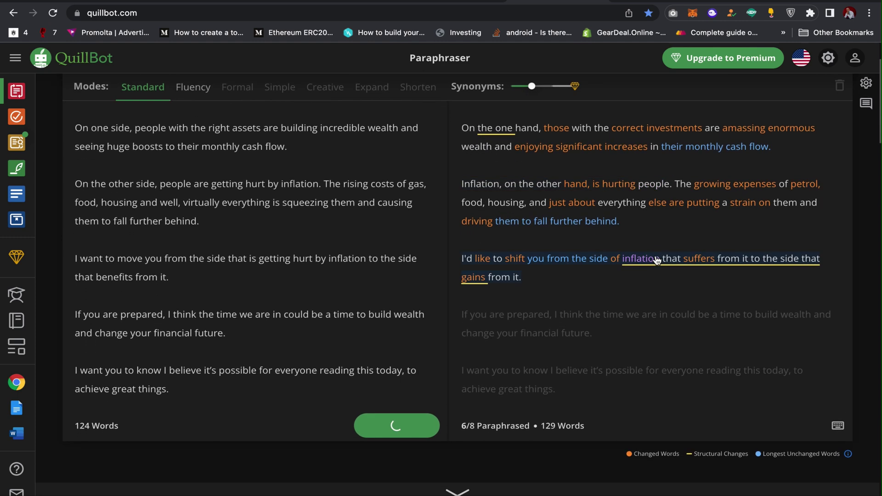
{"action": "scroll", "coordinate": [365, 334], "scroll_direction": "down", "scroll_amount": 4}
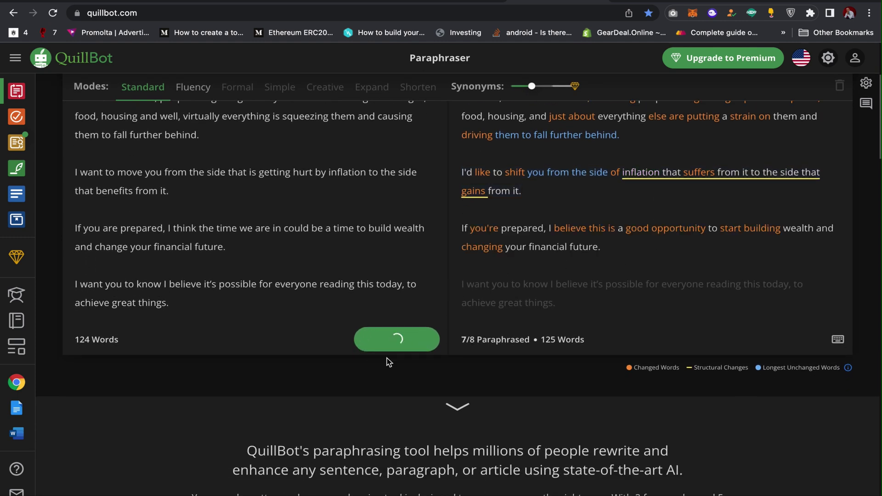
{"action": "scroll", "coordinate": [567, 298], "scroll_direction": "up", "scroll_amount": 1}
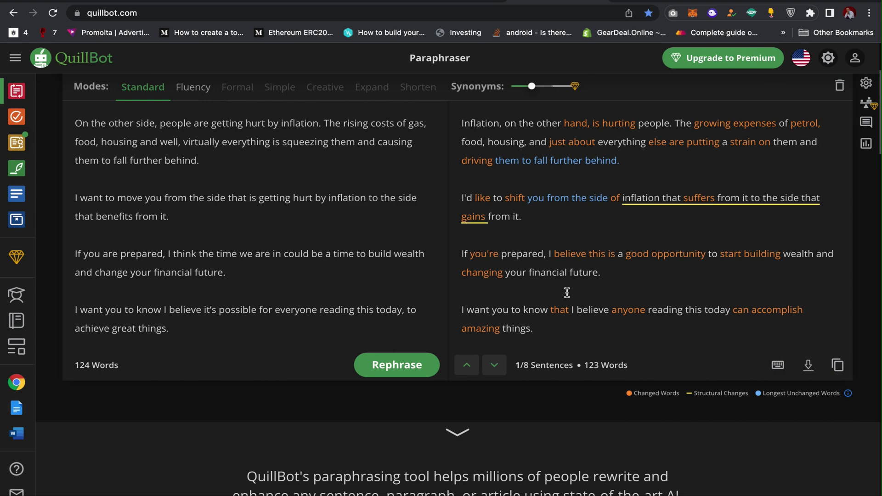
{"action": "scroll", "coordinate": [567, 293], "scroll_direction": "up", "scroll_amount": 5}
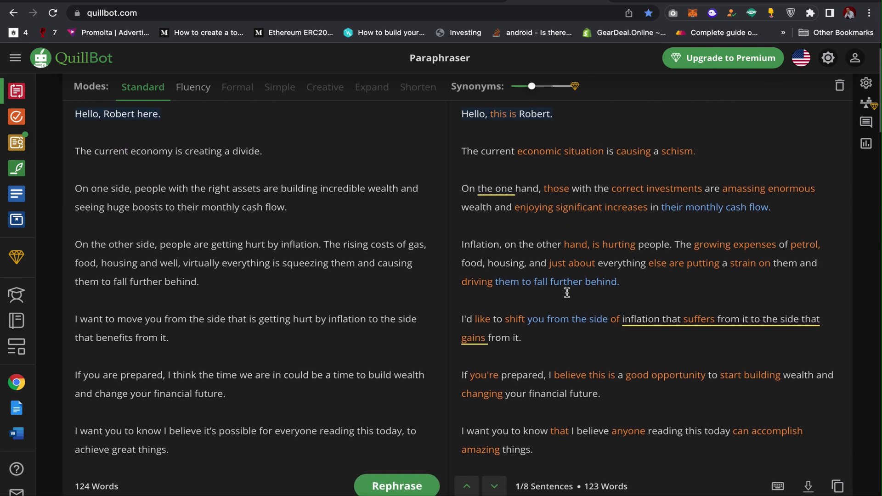
{"action": "scroll", "coordinate": [567, 292], "scroll_direction": "down", "scroll_amount": 5}
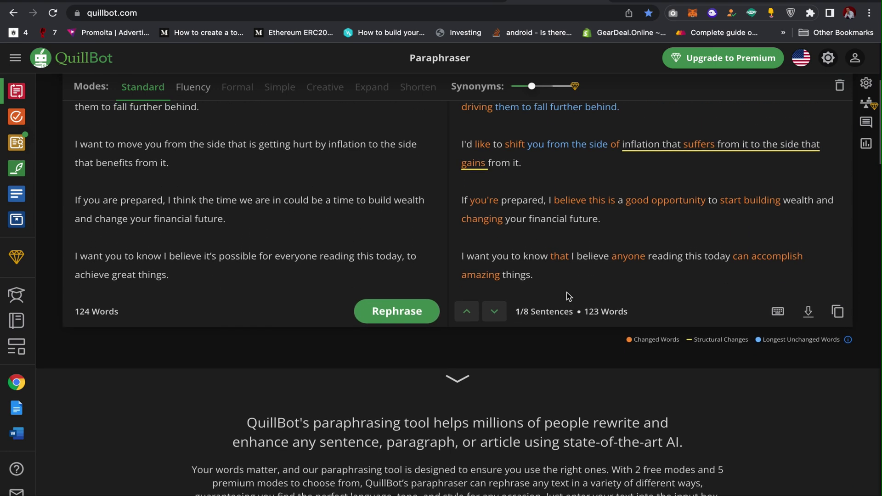
{"action": "scroll", "coordinate": [567, 296], "scroll_direction": "up", "scroll_amount": 1}
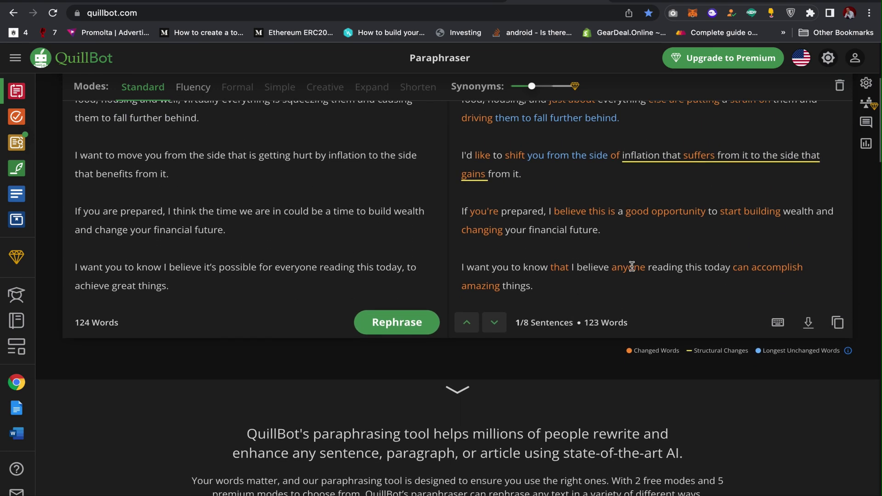
{"action": "left_click", "coordinate": [839, 324]}
{"action": "scroll", "coordinate": [671, 278], "scroll_direction": "up", "scroll_amount": 5}
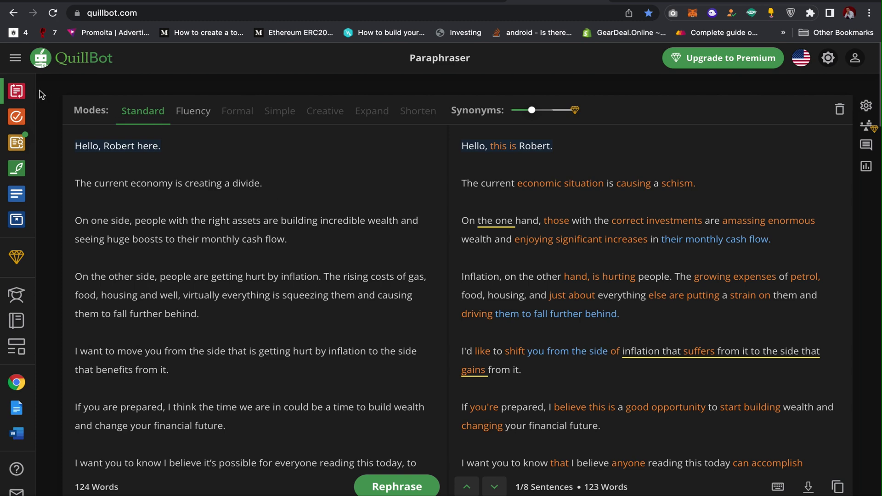
- Open QuillBot's Grammar Checker from the left sidebar
{"action": "mouse_move", "coordinate": [9, 113]}
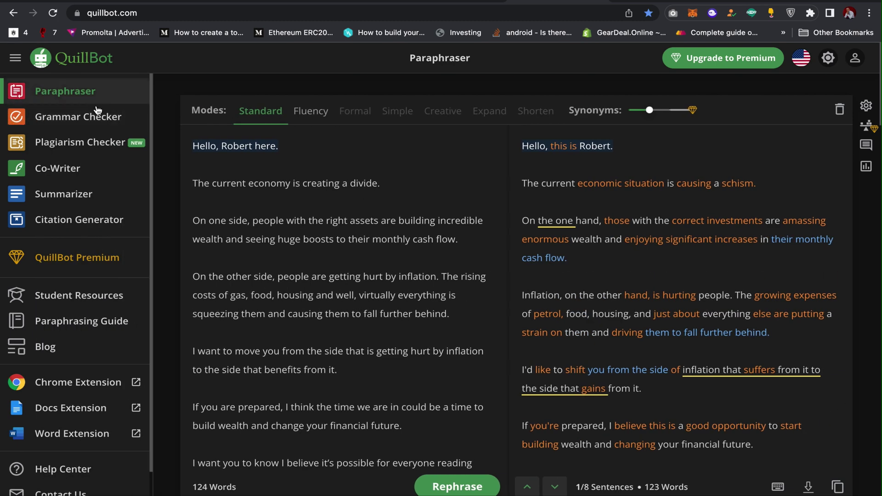
{"action": "left_click", "coordinate": [50, 121]}
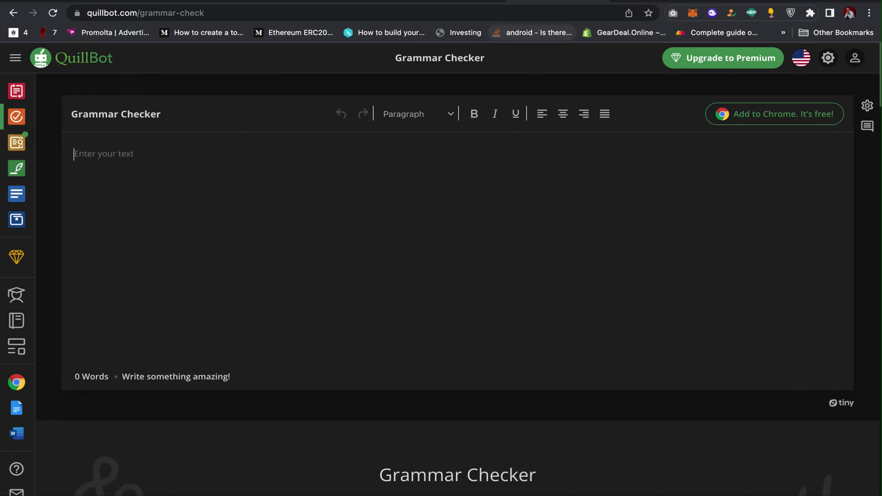
- Paste the 925-character letter into SpinBot's Text Spinner and spin it into a 1081-character rewrite
{"action": "left_click", "coordinate": [455, 1]}
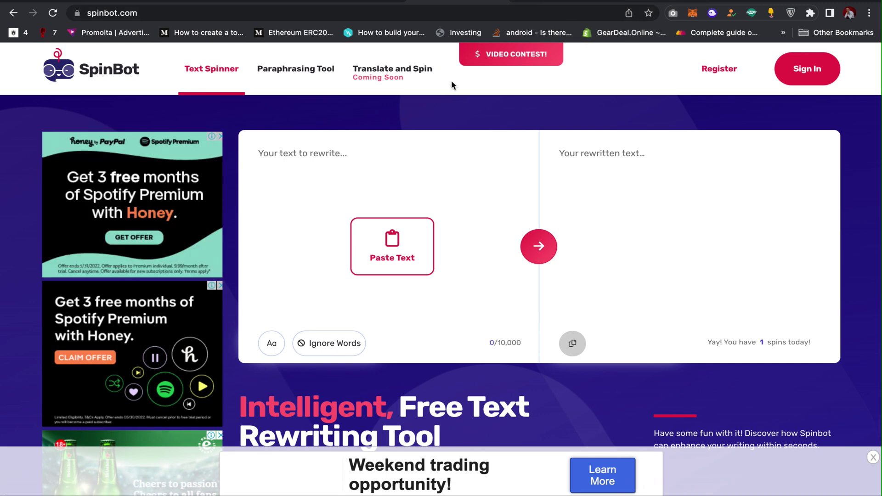
{"action": "left_click", "coordinate": [324, 156]}
{"action": "key", "text": "super+v"}
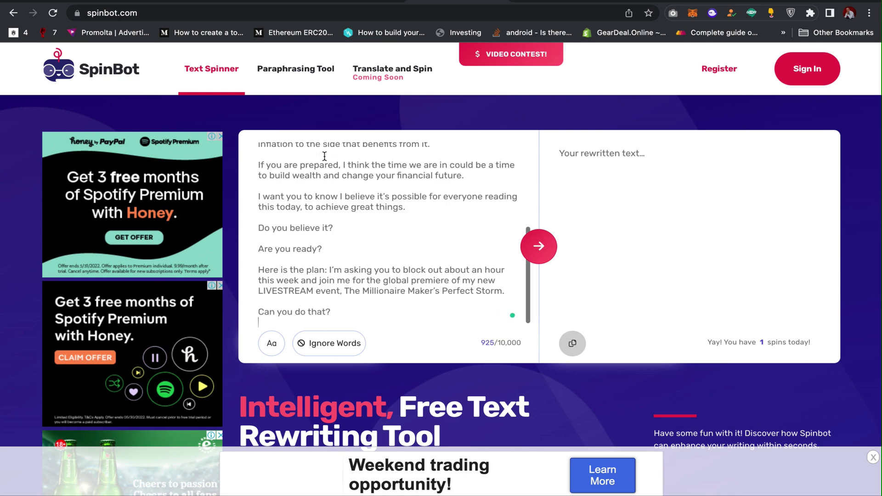
{"action": "left_click", "coordinate": [536, 249]}
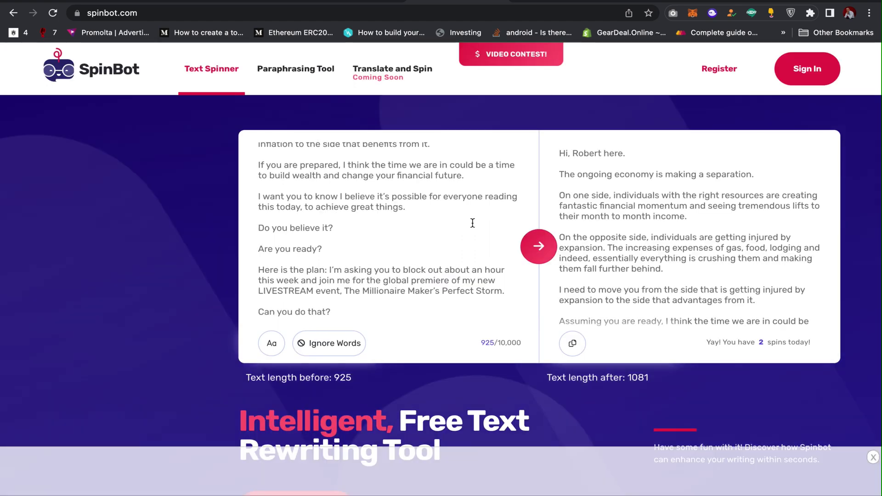
{"action": "scroll", "coordinate": [472, 223], "scroll_direction": "up", "scroll_amount": 5}
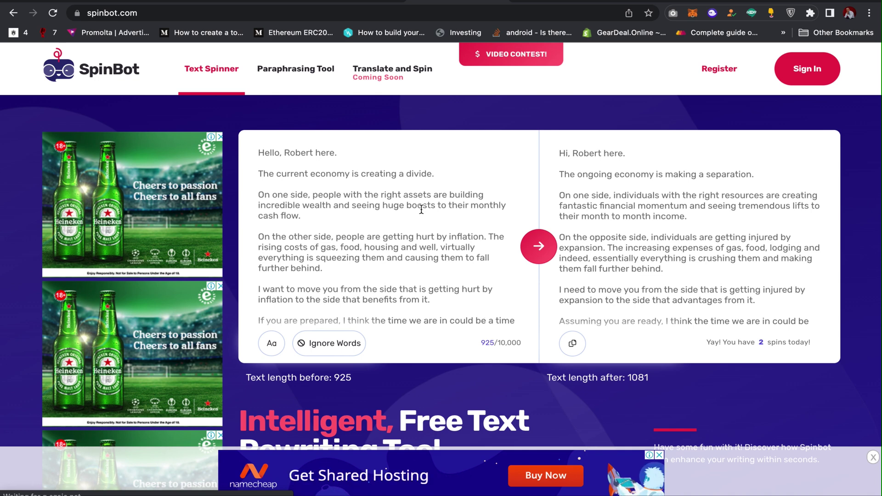
{"action": "scroll", "coordinate": [422, 210], "scroll_direction": "down", "scroll_amount": 1}
{"action": "scroll", "coordinate": [421, 210], "scroll_direction": "down", "scroll_amount": 3}
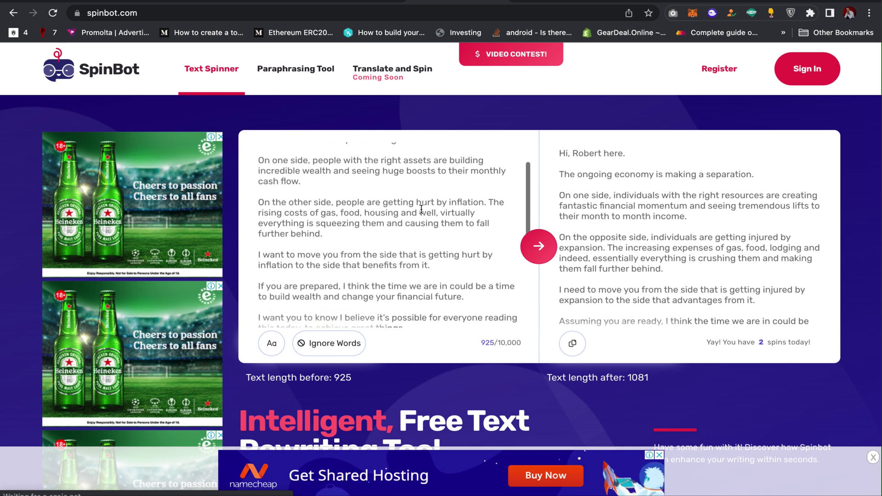
{"action": "left_click", "coordinate": [325, 350]}
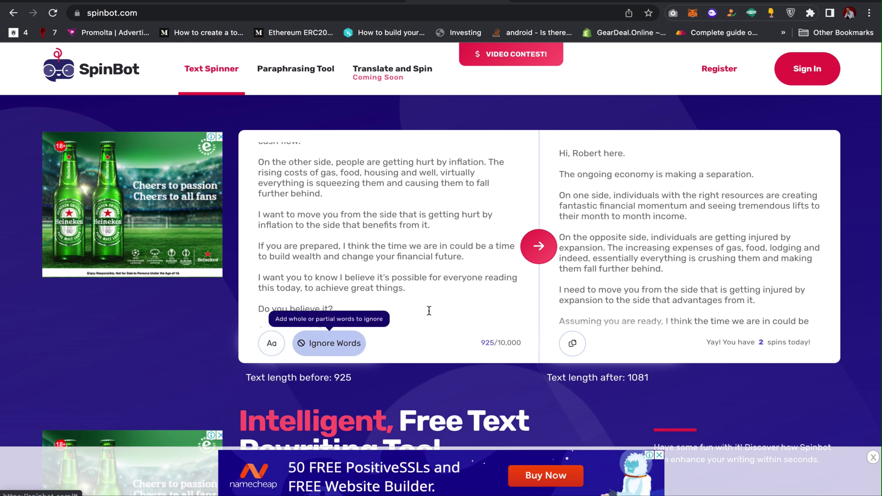